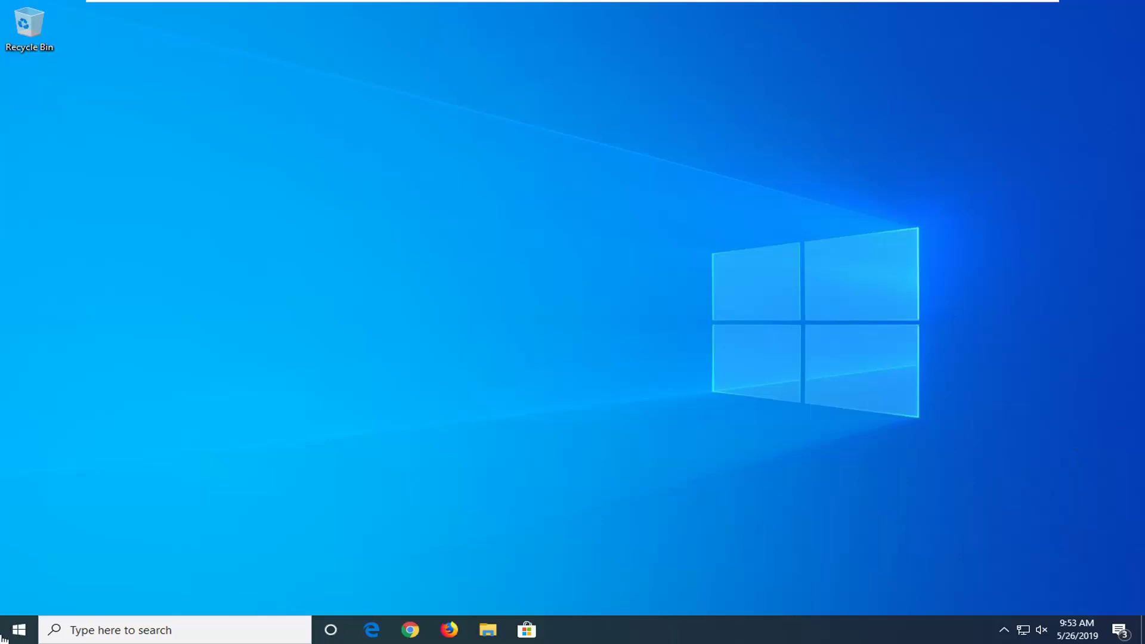
# - Search the Start menu for 'disk management' and launch 'Create and format hard disk partitions'
pyautogui.click(11, 624)
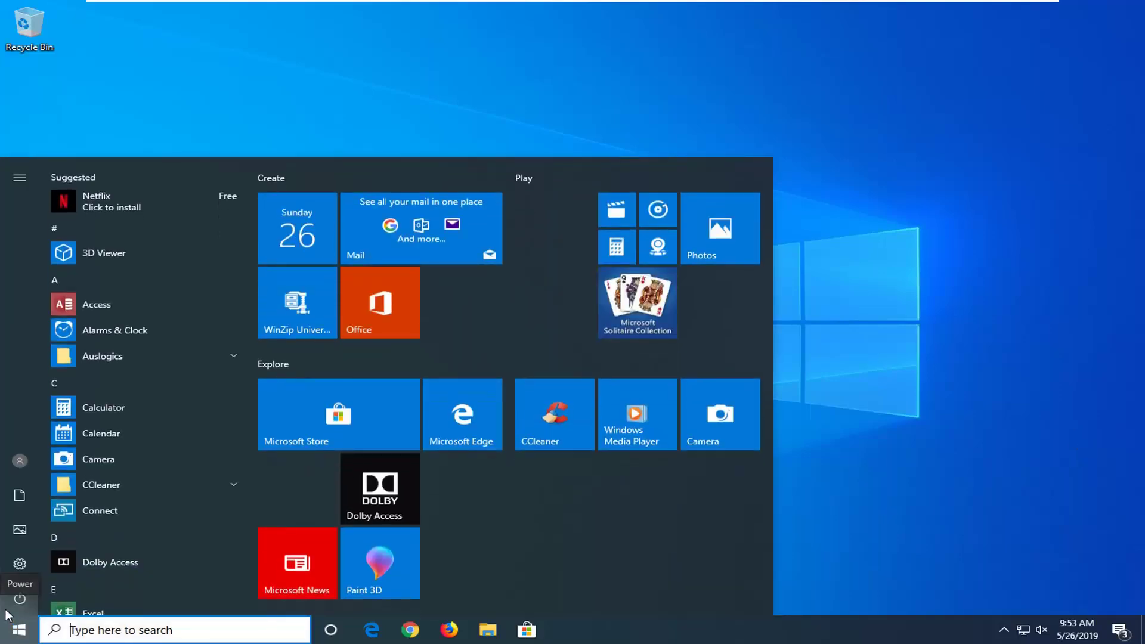
pyautogui.write('di')
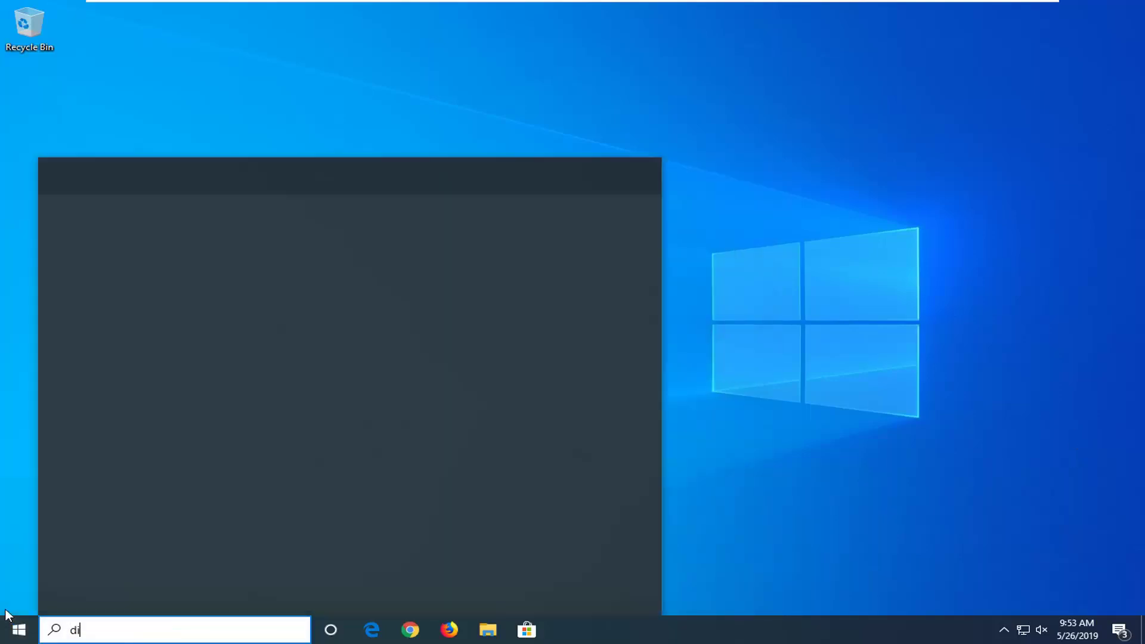
pyautogui.write('sk management')
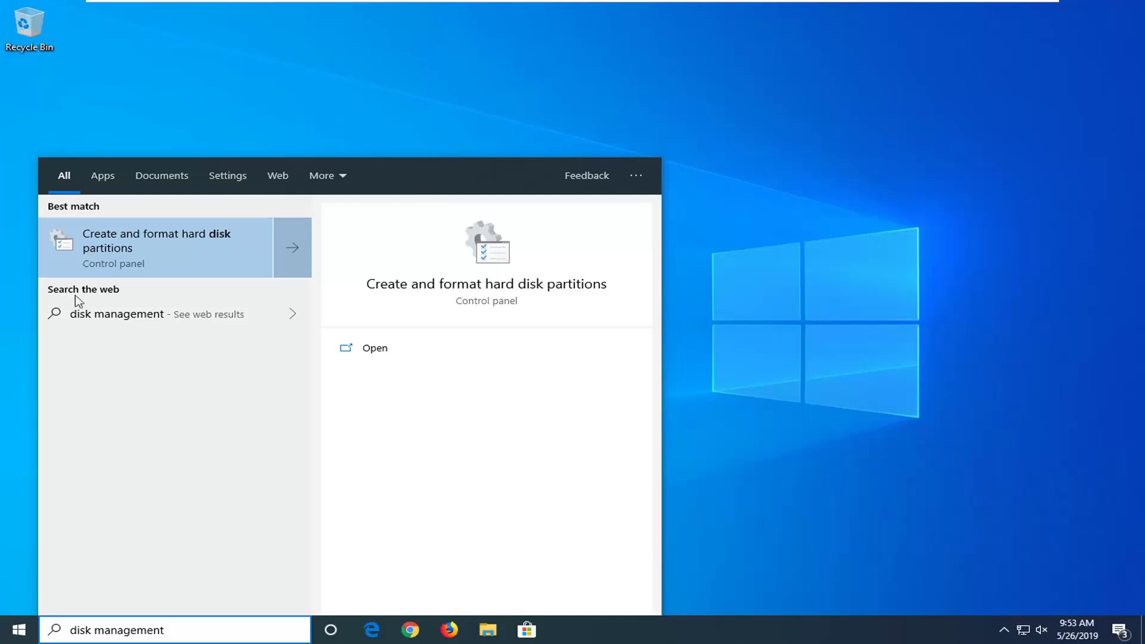
pyautogui.click(179, 248)
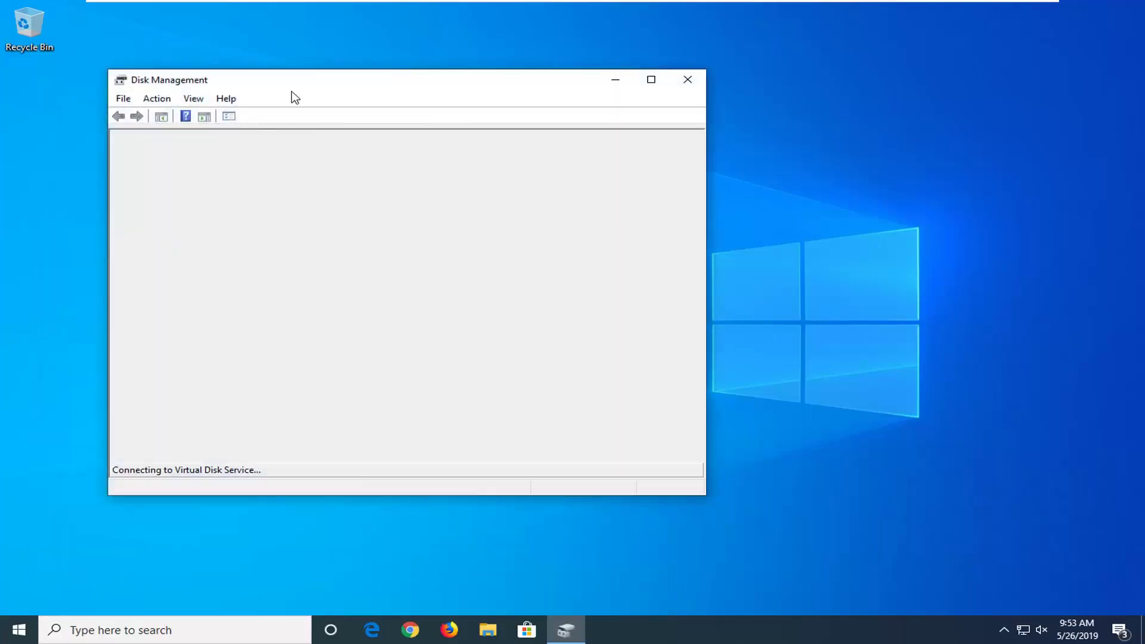
# - Move and enlarge the Disk Management window, then select the System Reserved and C: partitions
pyautogui.moveTo(296, 87); pyautogui.dragTo(416, 75)
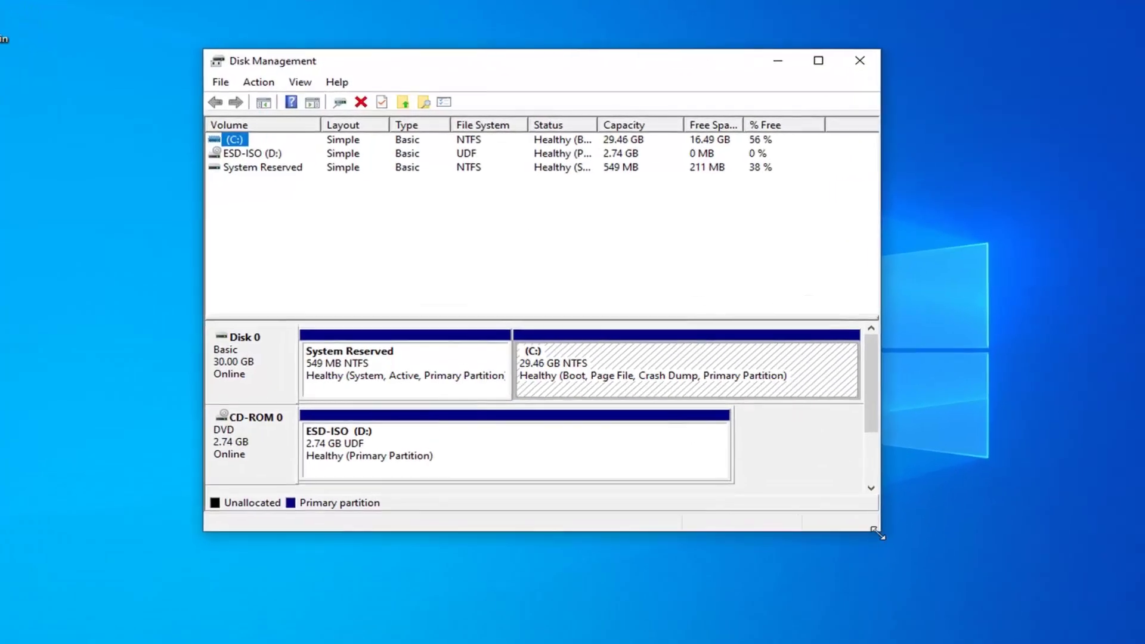
pyautogui.moveTo(878, 532); pyautogui.dragTo(1060, 616)
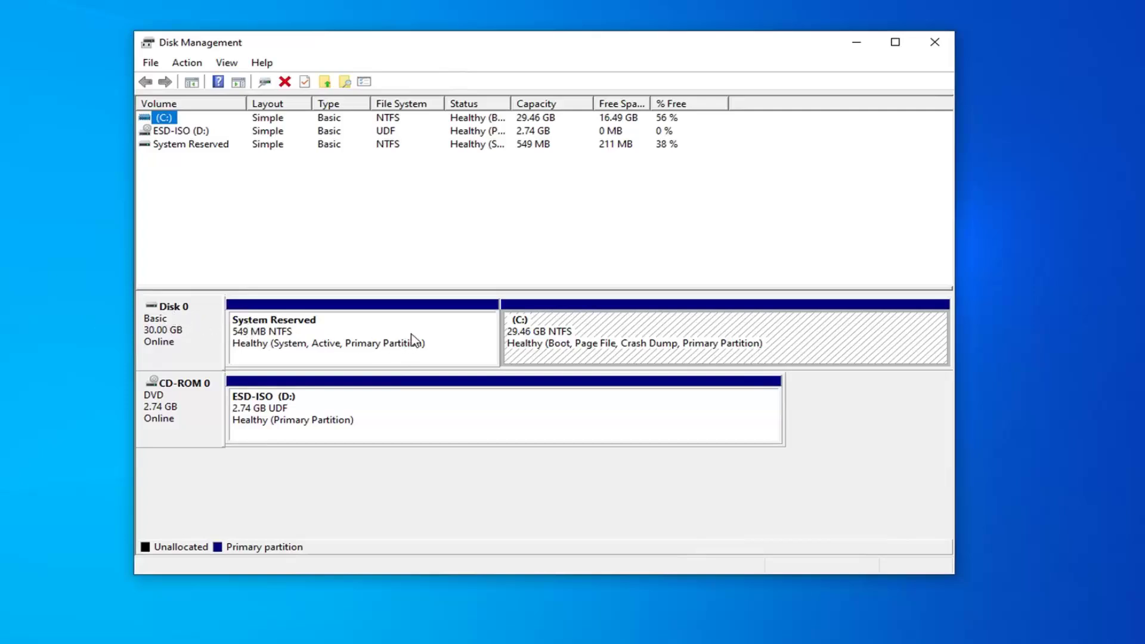
pyautogui.click(281, 347)
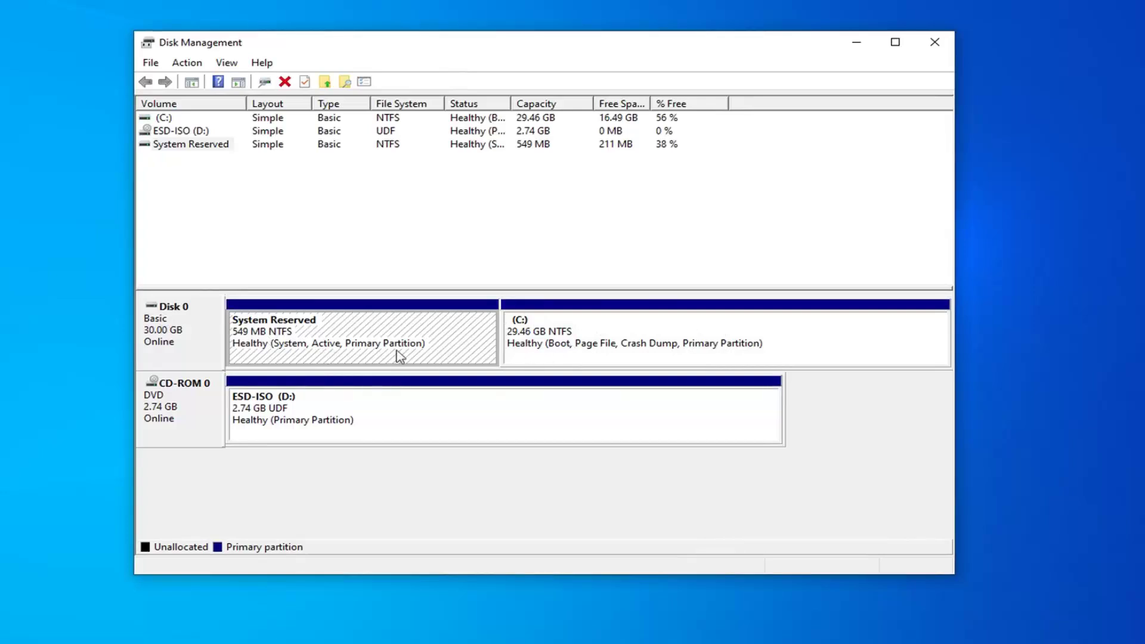
pyautogui.click(544, 355)
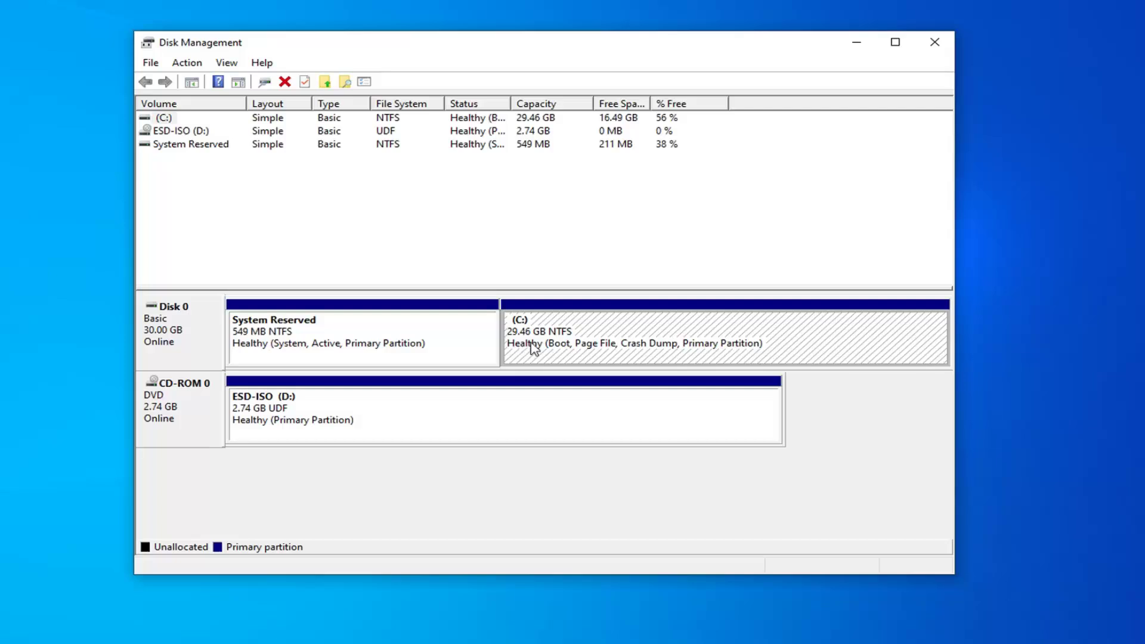
# - Open Shrink Volume for C: and enter 100 MB as the amount to shrink
pyautogui.rightClick(538, 328)
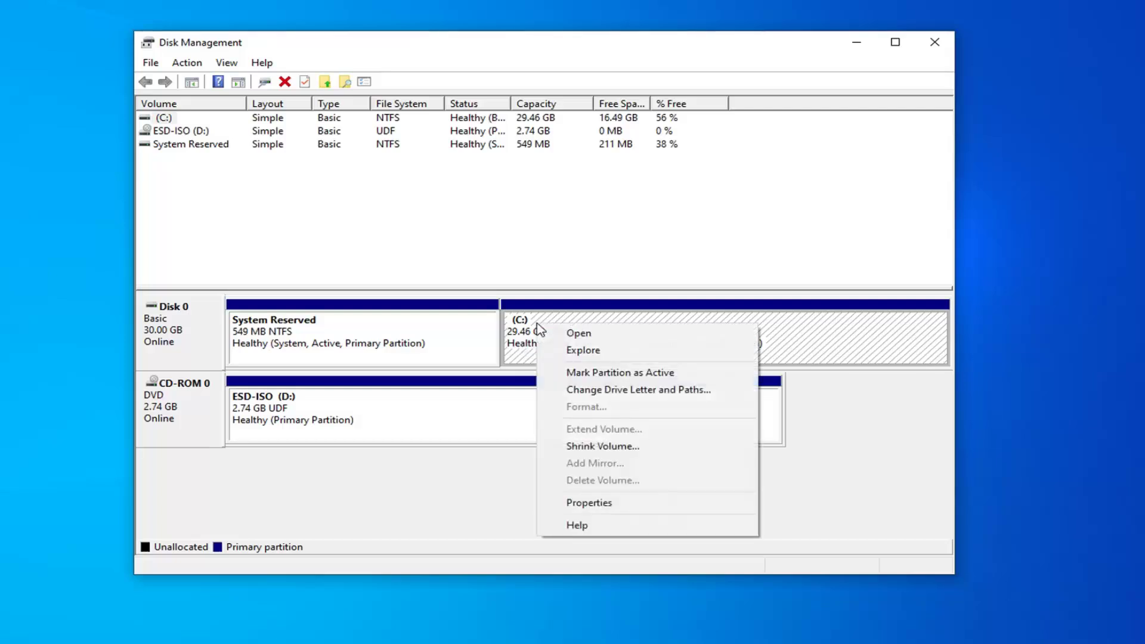
pyautogui.click(601, 449)
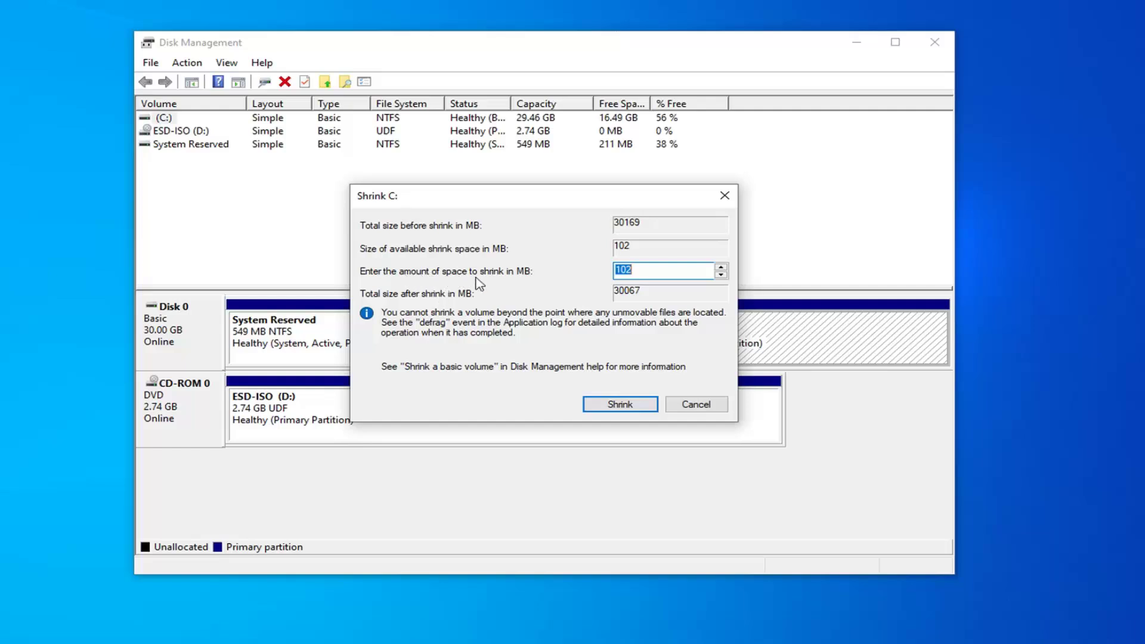
pyautogui.press('End')
pyautogui.write('4')
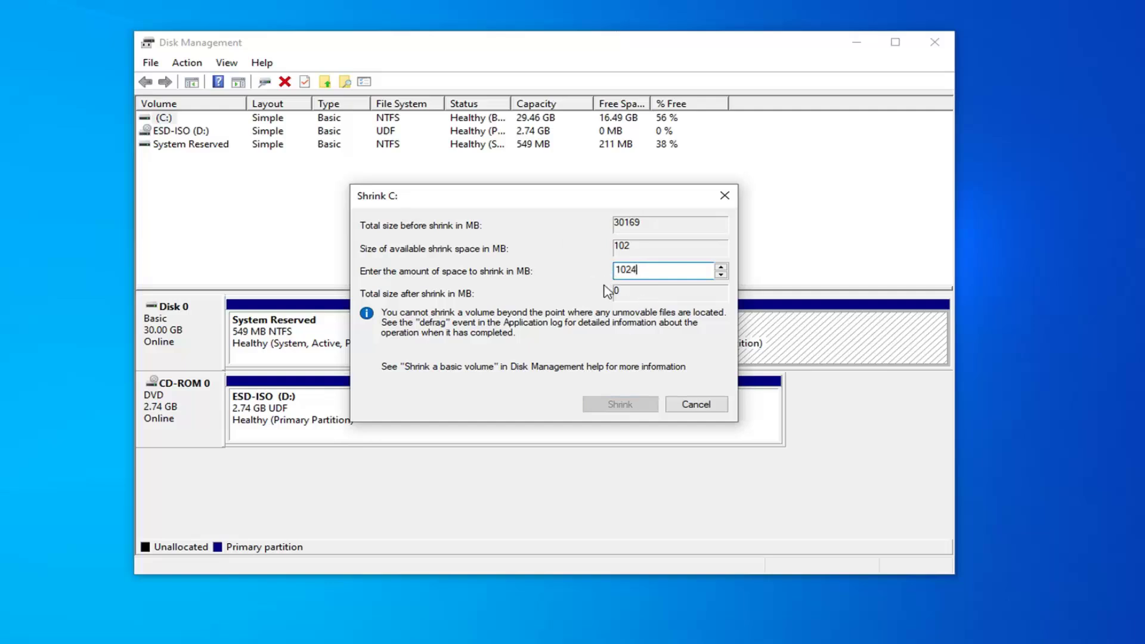
pyautogui.press('BackSpace')
pyautogui.press('BackSpace')
pyautogui.write('0')
pyautogui.moveTo(634, 269); pyautogui.dragTo(619, 270)
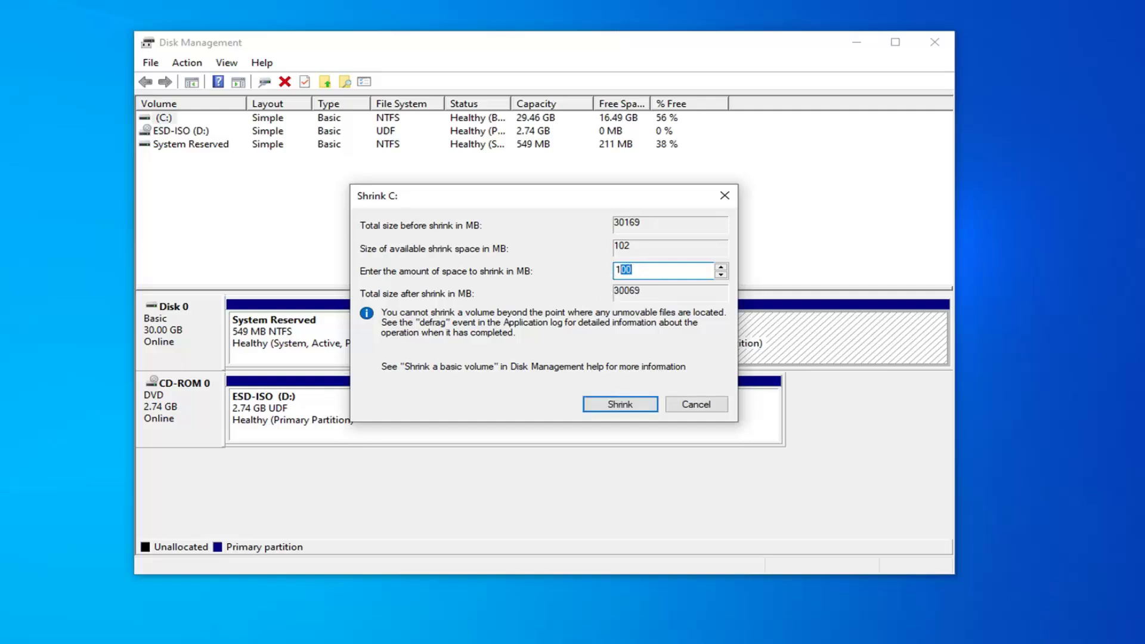
pyautogui.click(619, 269)
# - Shrink C: by 100 MB and start a New Simple Volume in the unallocated space
pyautogui.click(621, 405)
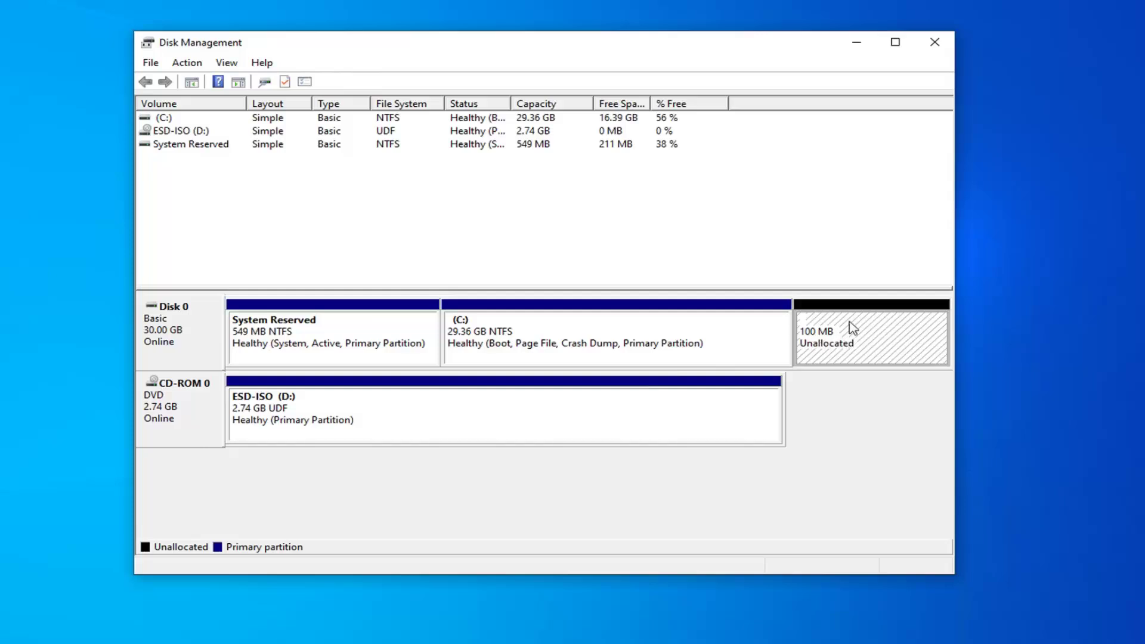
pyautogui.rightClick(827, 338)
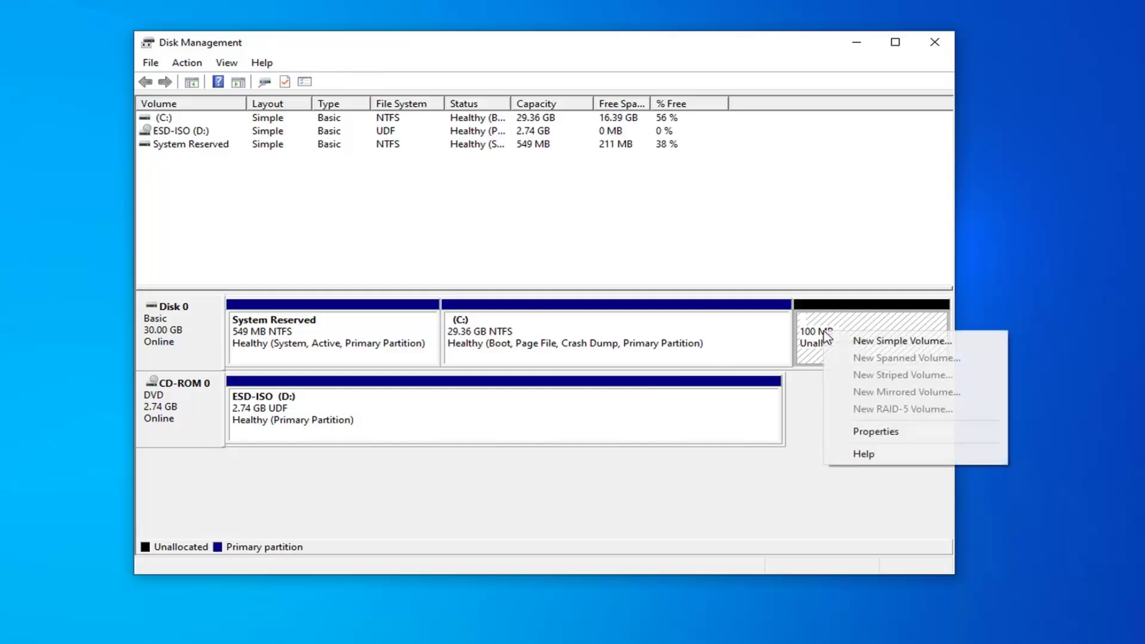
pyautogui.click(867, 348)
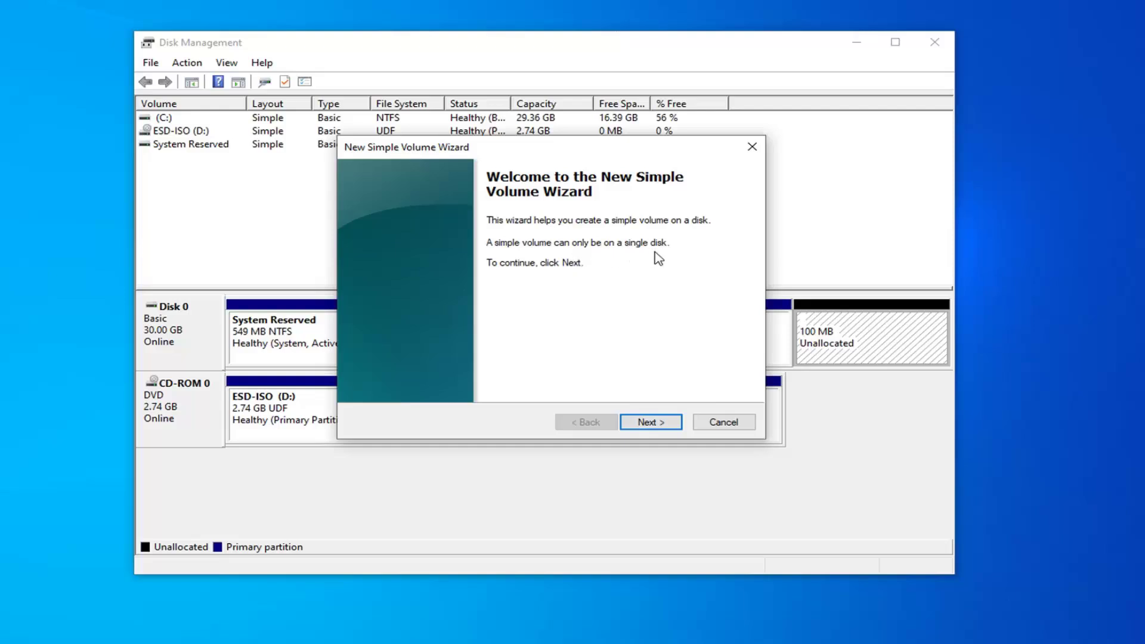
# - Advance through the wizard, keeping the 99 MB volume size and drive letter E
pyautogui.click(648, 422)
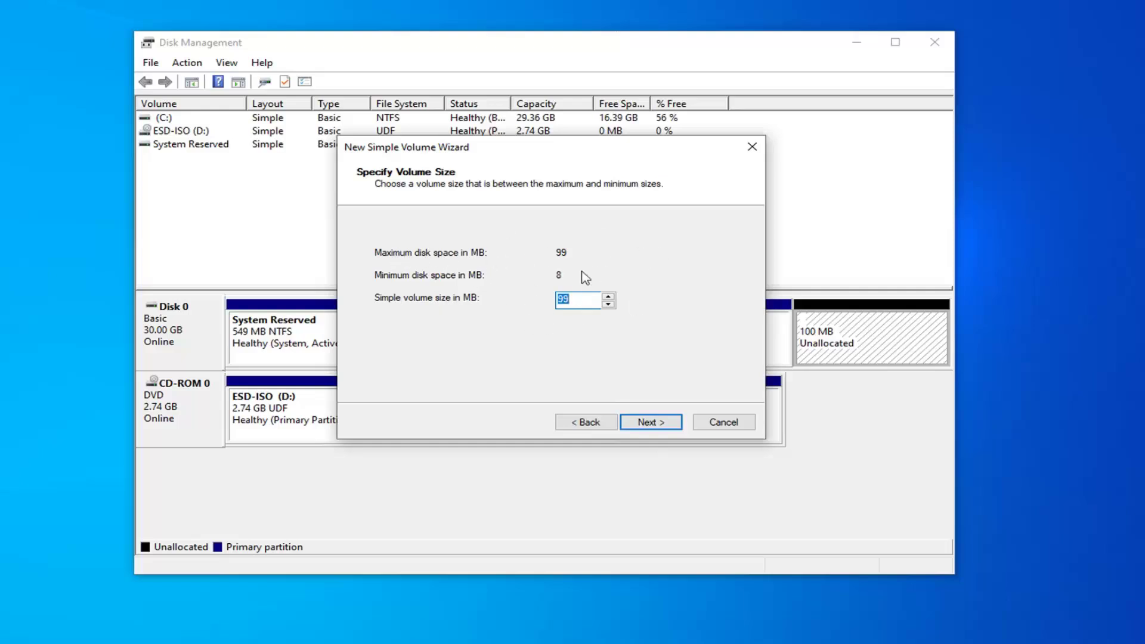
pyautogui.click(649, 424)
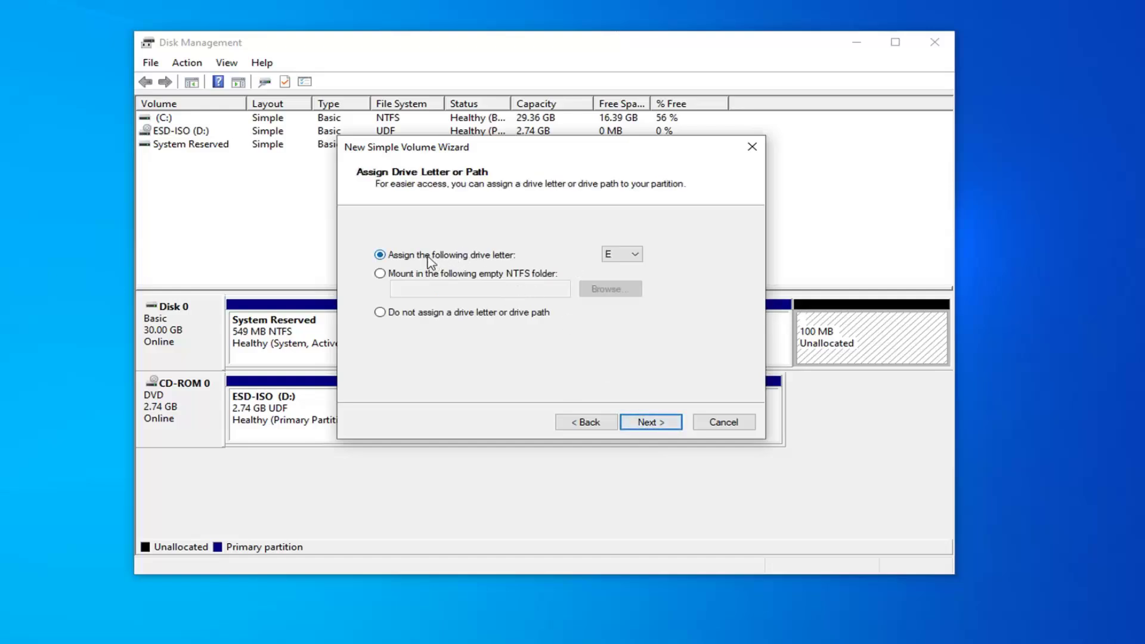
pyautogui.click(619, 257)
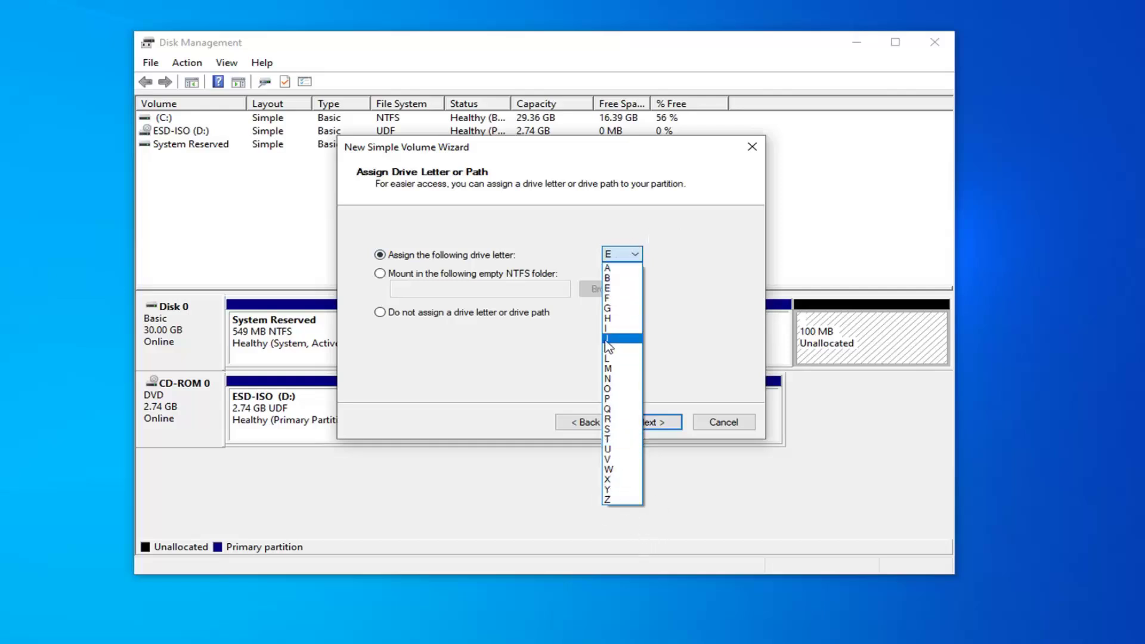
pyautogui.click(684, 274)
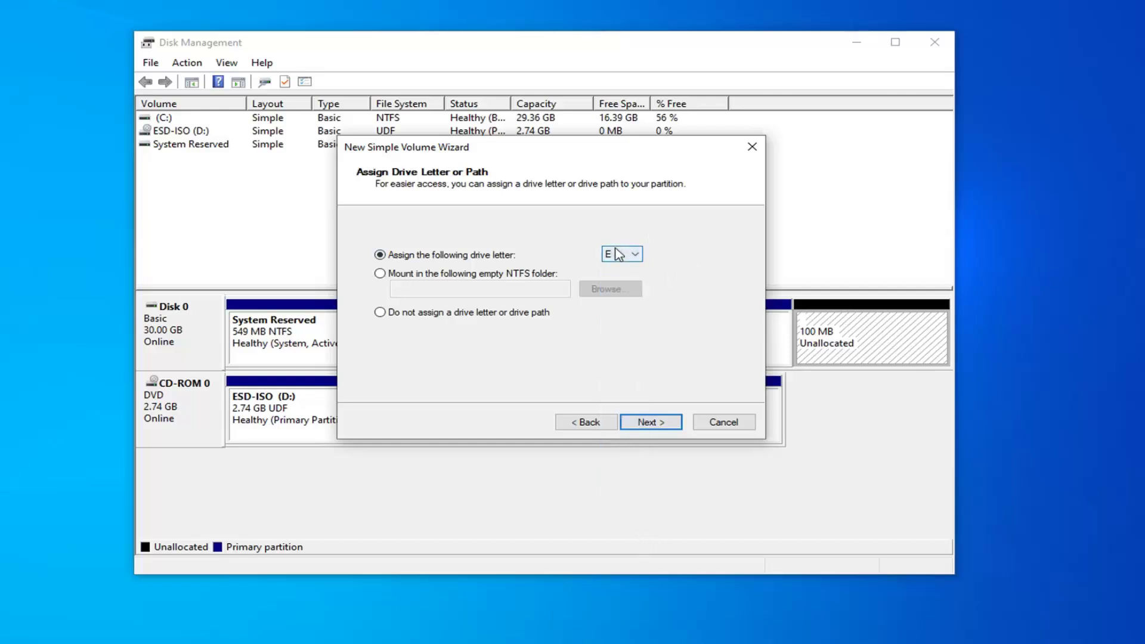
pyautogui.click(650, 423)
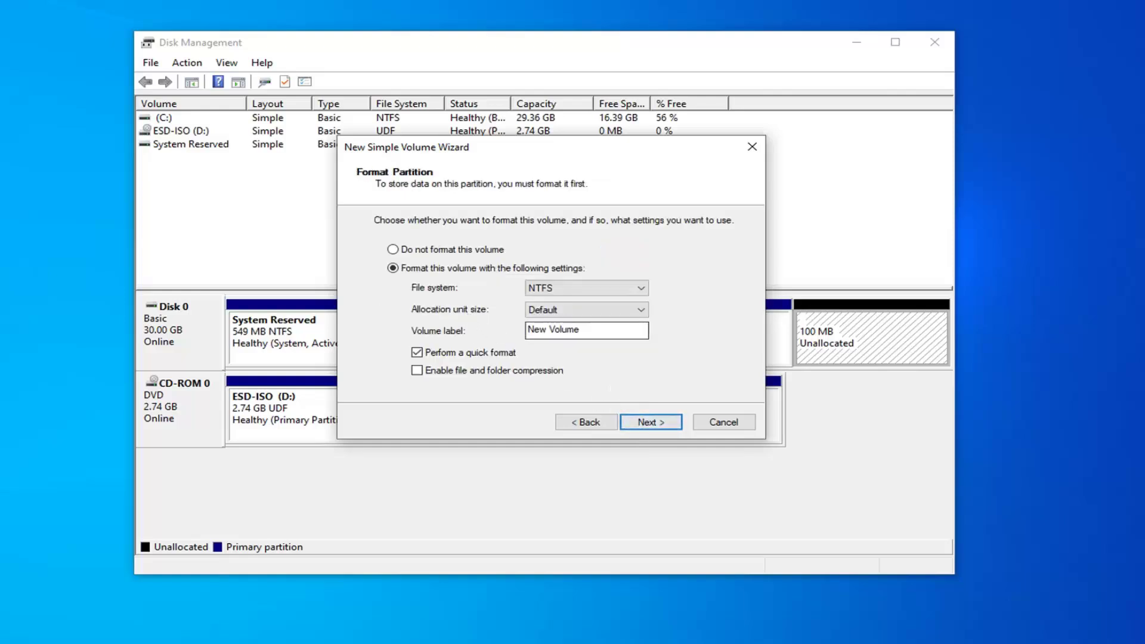
# - Replace the 'New Volume' label with 'Extra Storage', keep NTFS, and review the summary page
pyautogui.click(562, 330)
pyautogui.moveTo(581, 330); pyautogui.dragTo(487, 334)
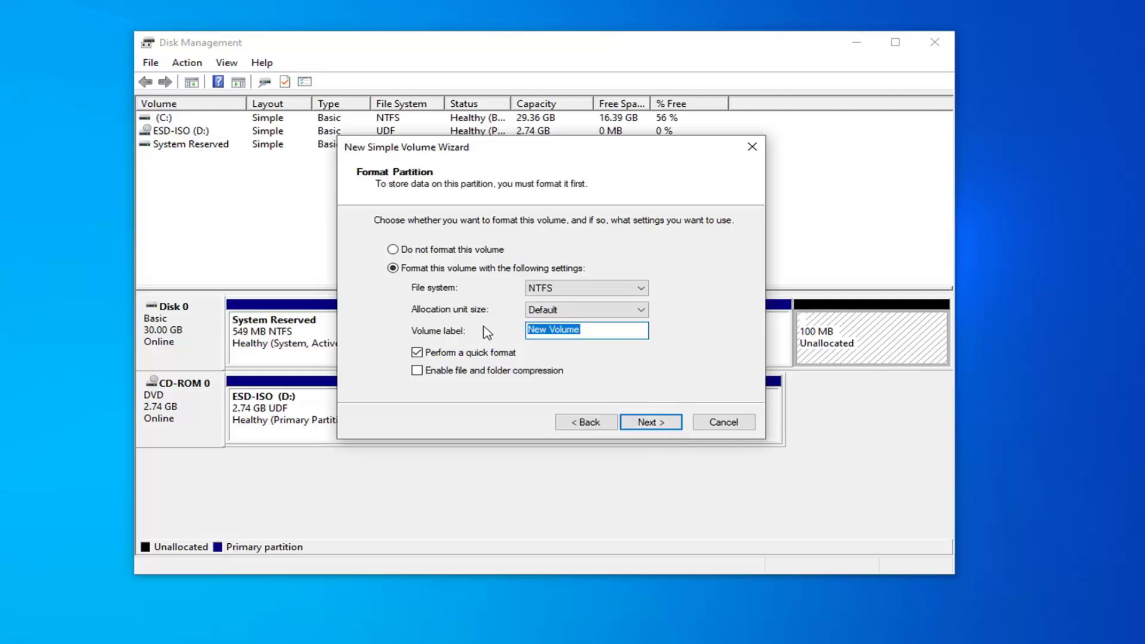
pyautogui.write('Extra Storage')
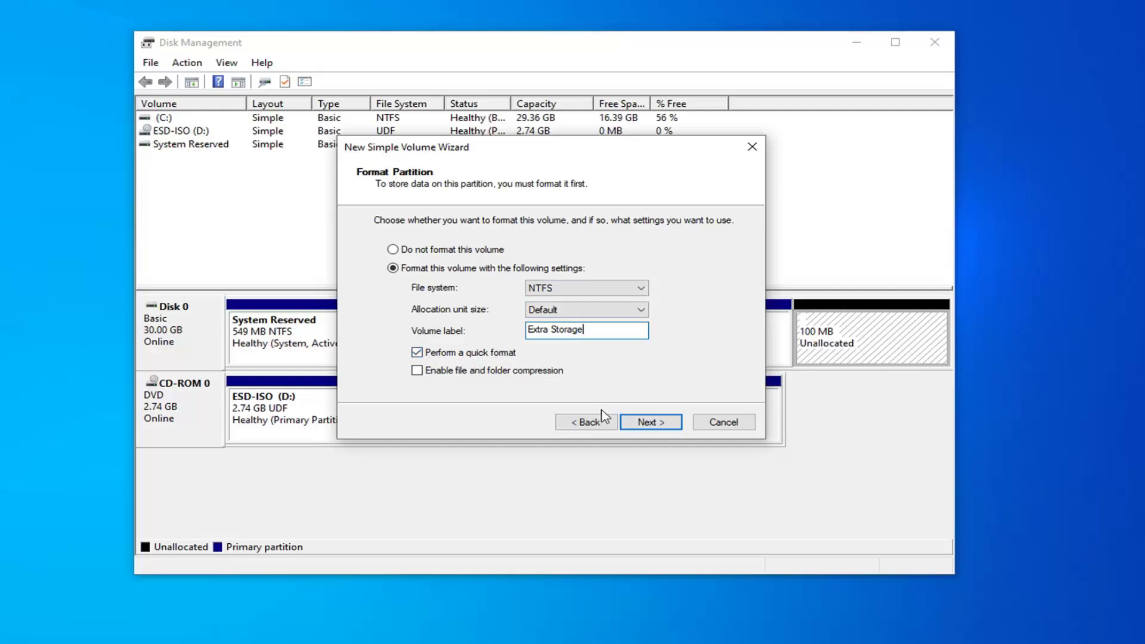
pyautogui.click(651, 422)
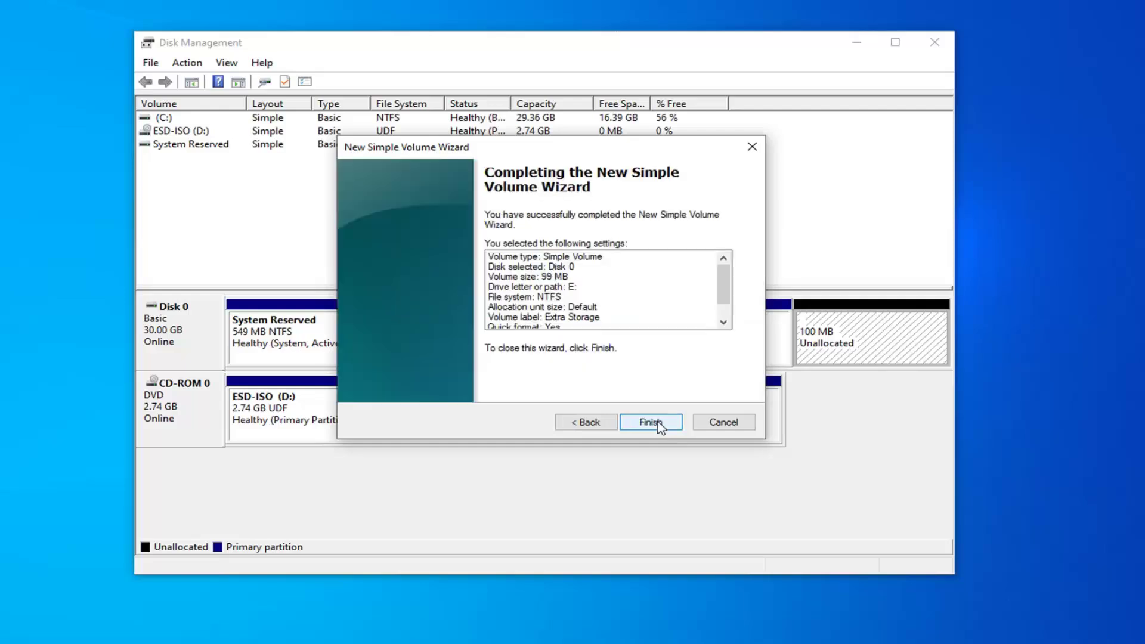
pyautogui.scroll(-1, 585, 295)
pyautogui.scroll(1, 608, 304)
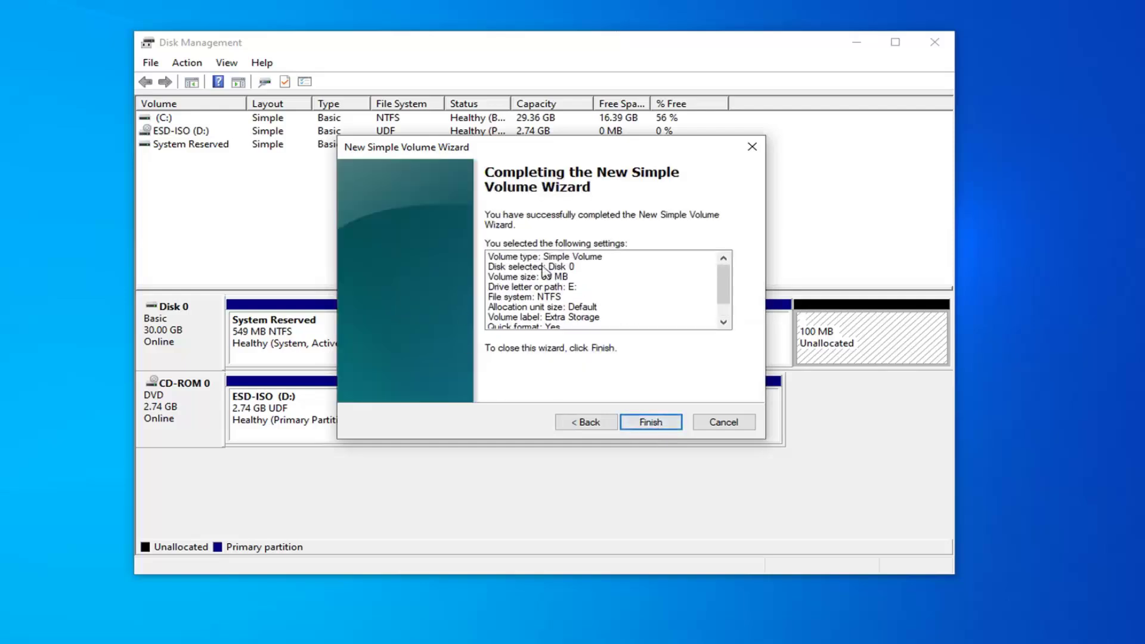
# - Finish creating the volume and verify Extra Storage (E:) appears in This PC with 84.9 MB free
pyautogui.click(658, 423)
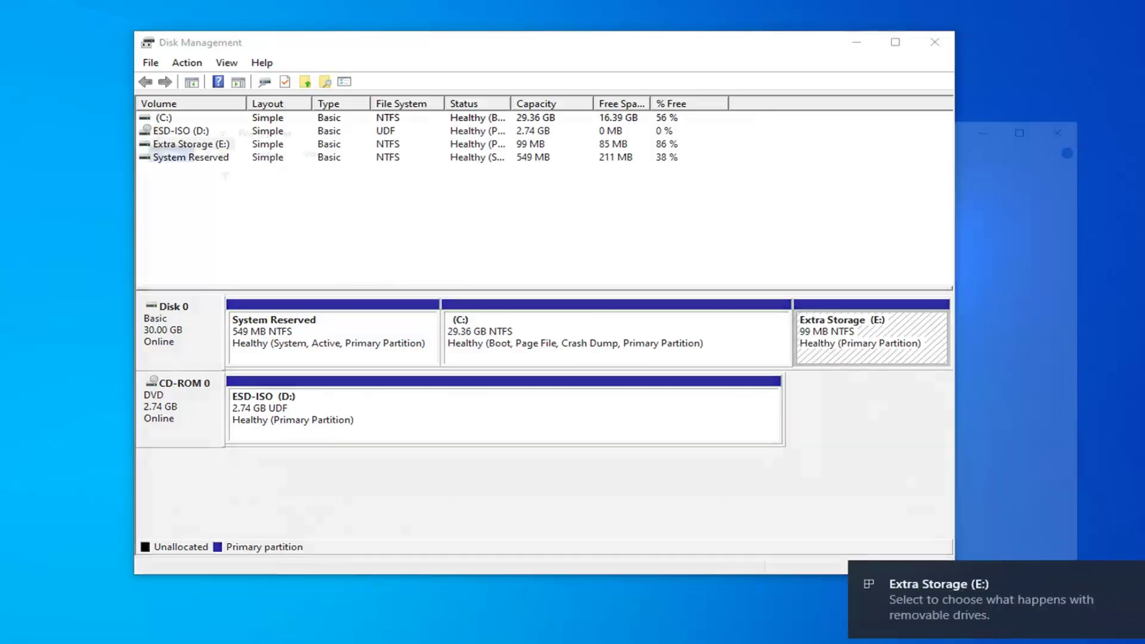
pyautogui.press('super+e')
pyautogui.click(188, 335)
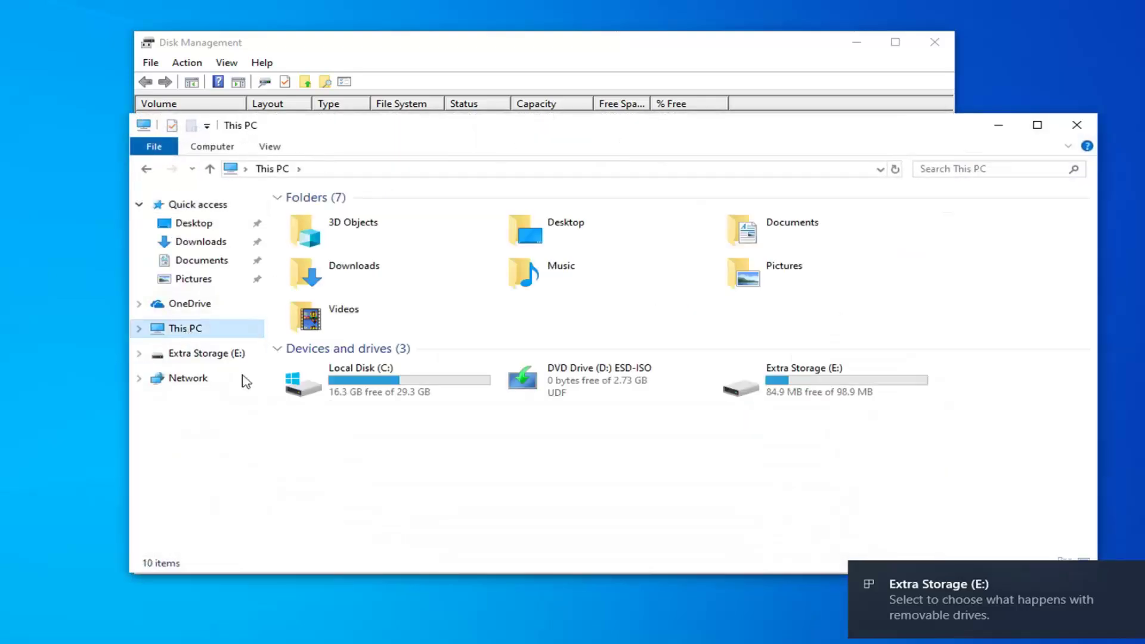
pyautogui.click(827, 393)
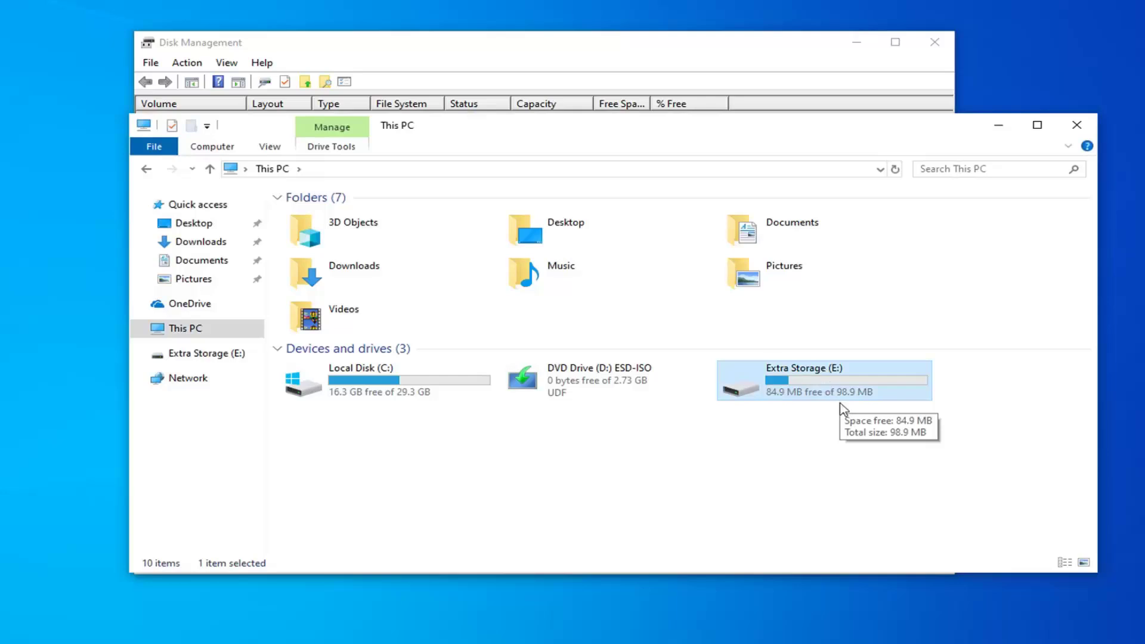
pyautogui.click(997, 129)
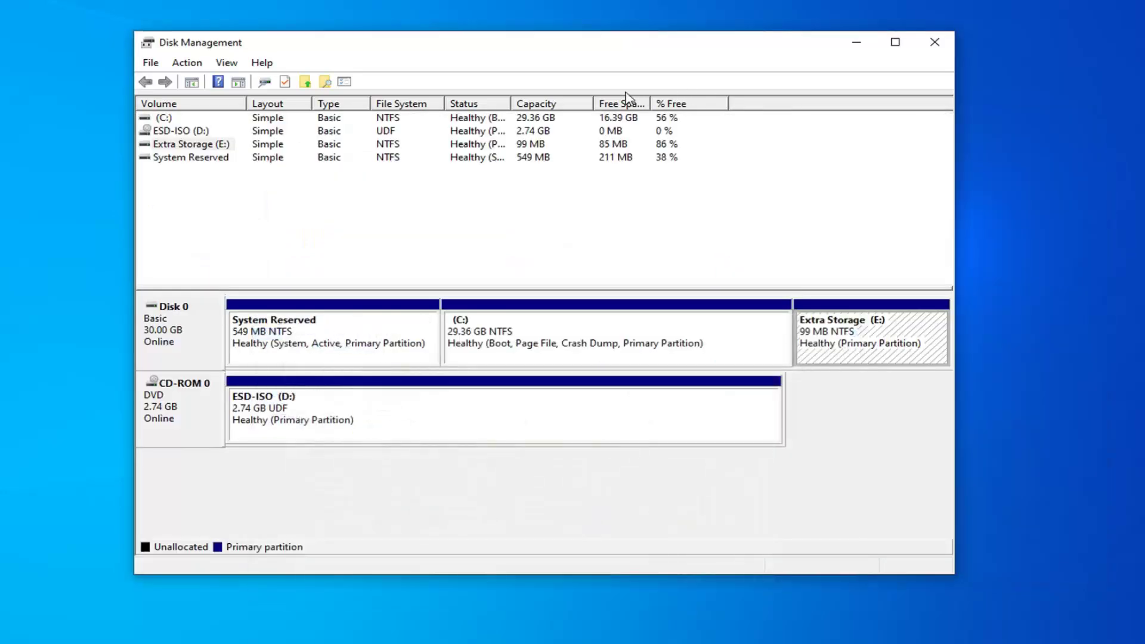